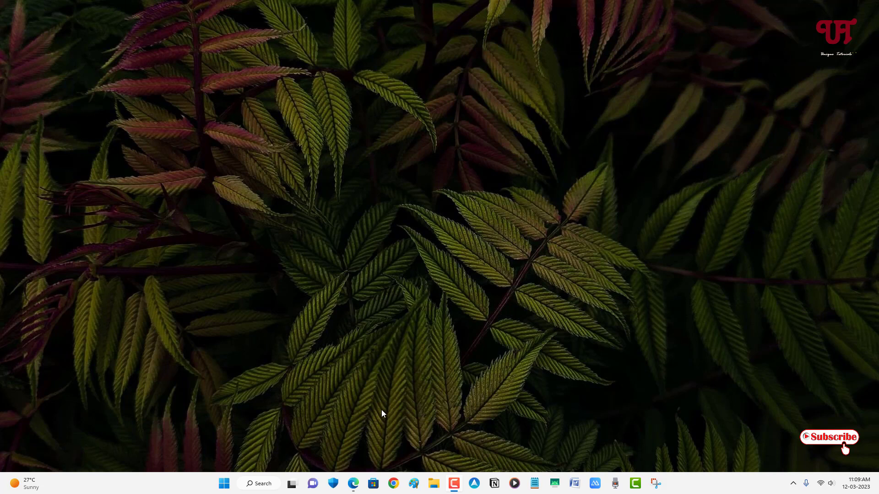
Bring back Edge showing the Google results for 'Window Resizer by Caoyue'.
click(353, 483)
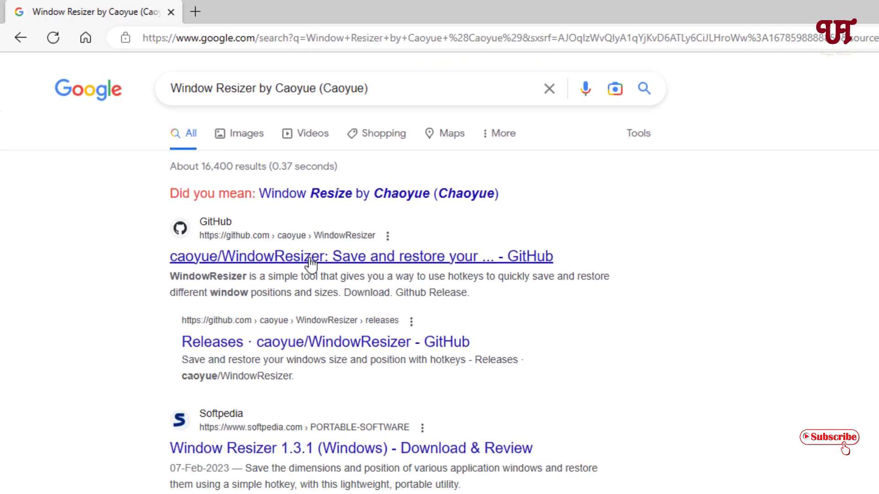
Download WindowResizer-portable-1.3.1.zip from the caoyue/WindowResizer GitHub releases and show it in Downloads.
click(382, 323)
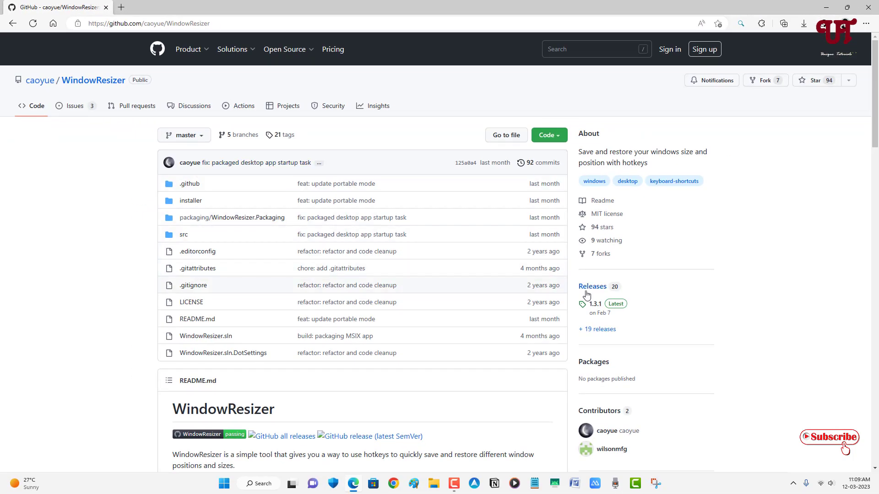
click(593, 287)
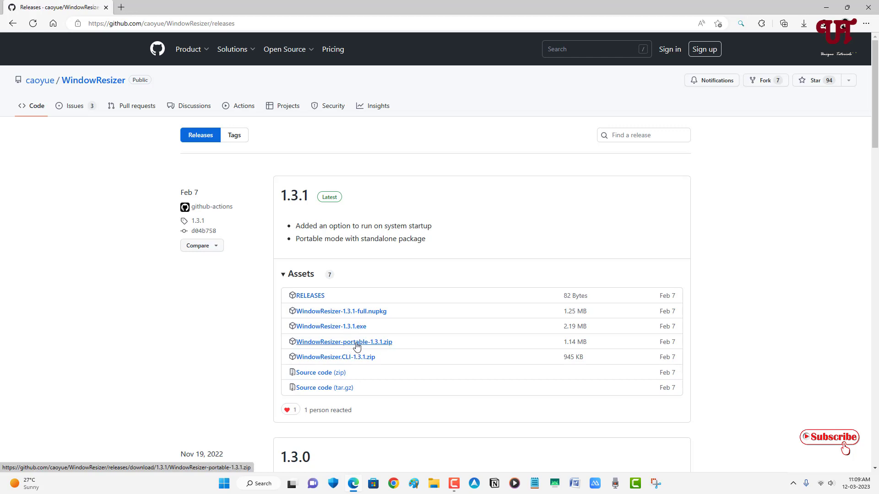
click(357, 346)
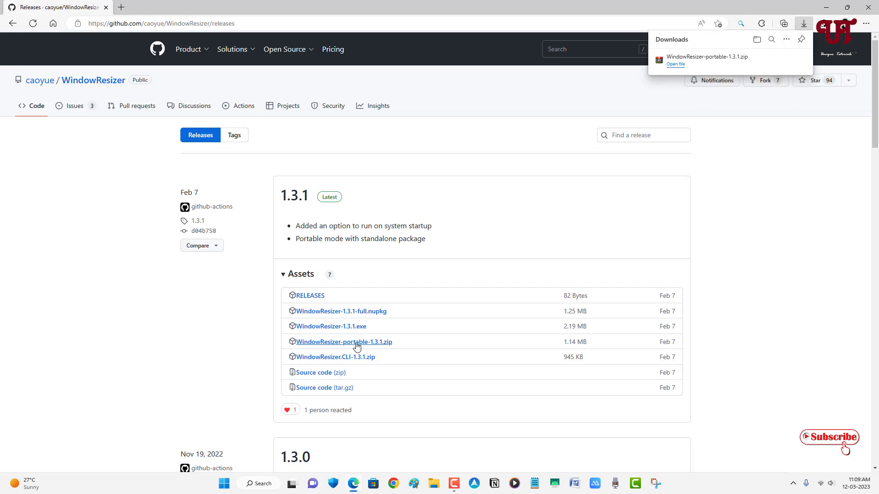
mouse_move(714, 59)
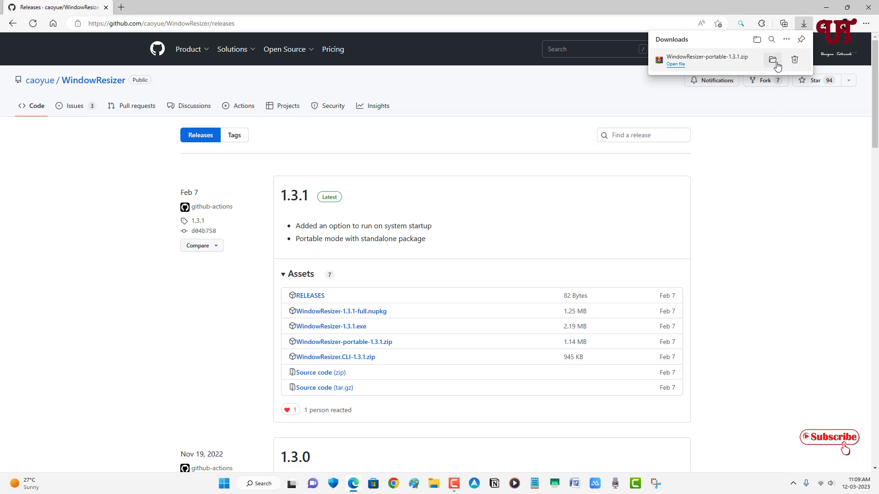
click(774, 61)
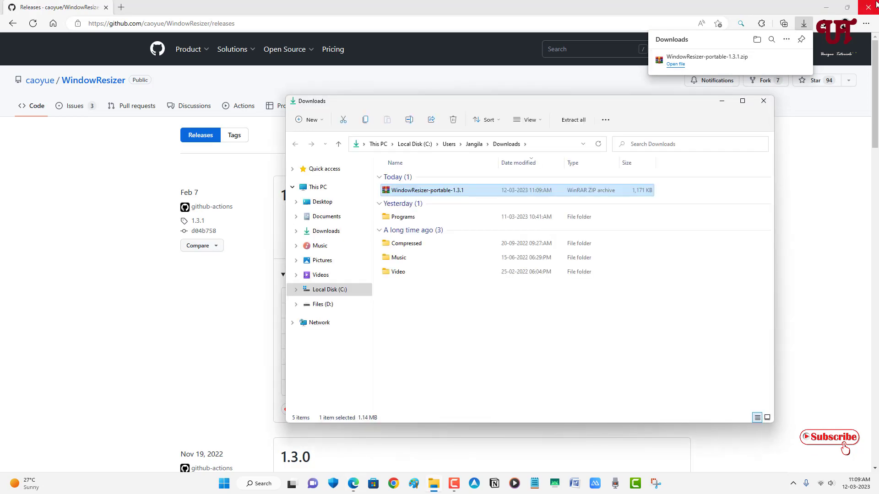
Close Edge and extract the WindowResizer portable zip with WinRAR.
click(869, 7)
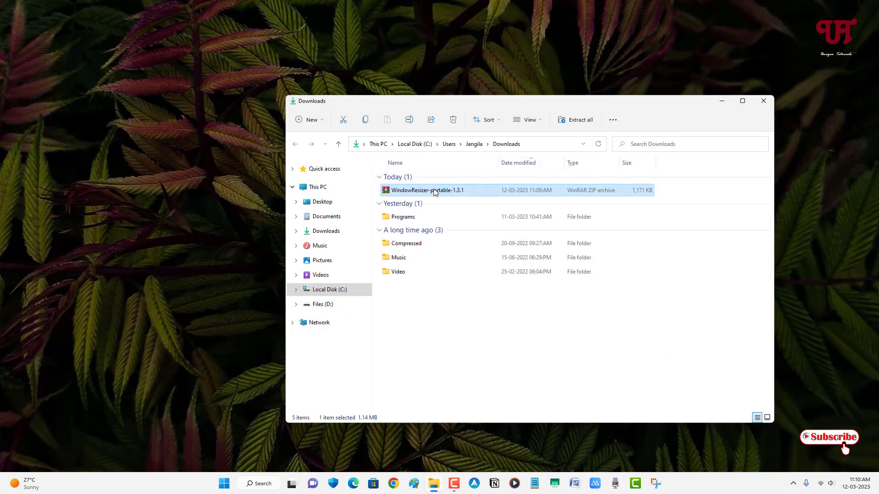
double_click(434, 191)
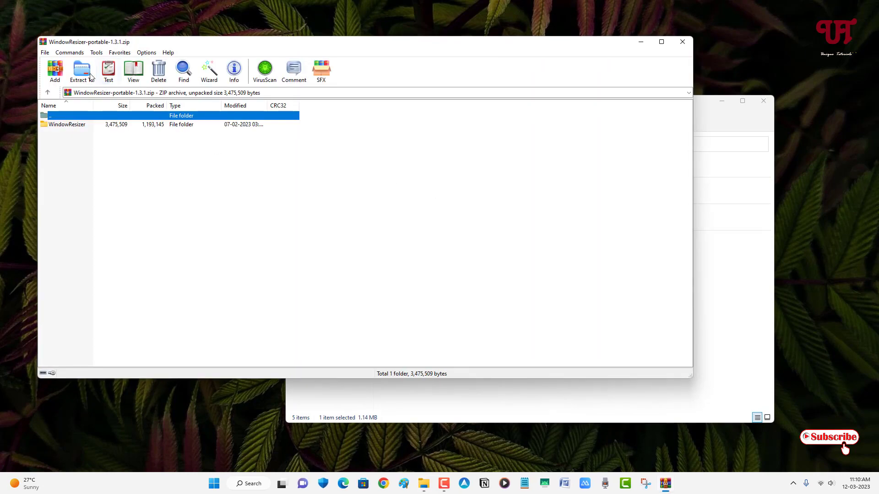
click(81, 71)
click(388, 305)
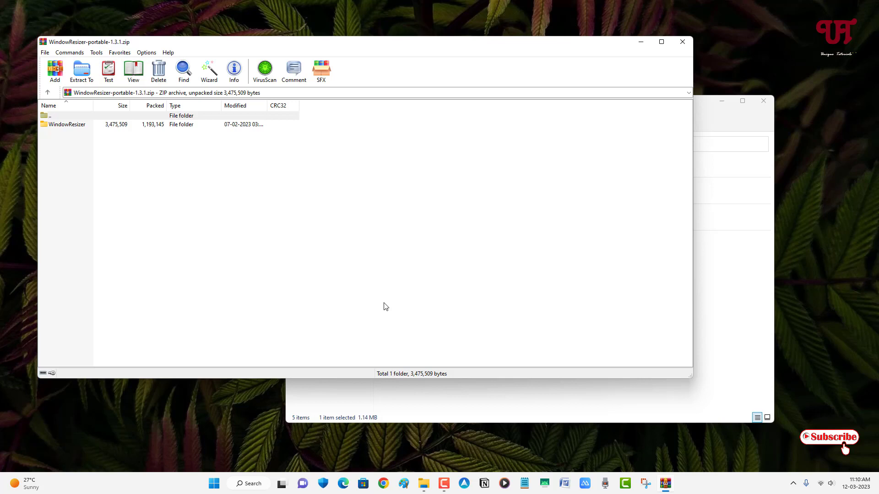
click(682, 42)
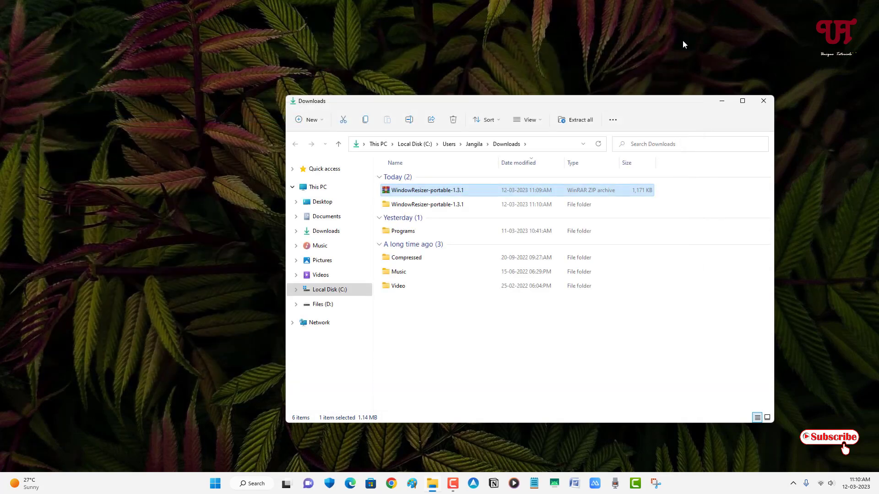
Launch WindowResizer.exe from the extracted WindowResizer-portable-1.3.1\WindowResizer folder.
double_click(424, 204)
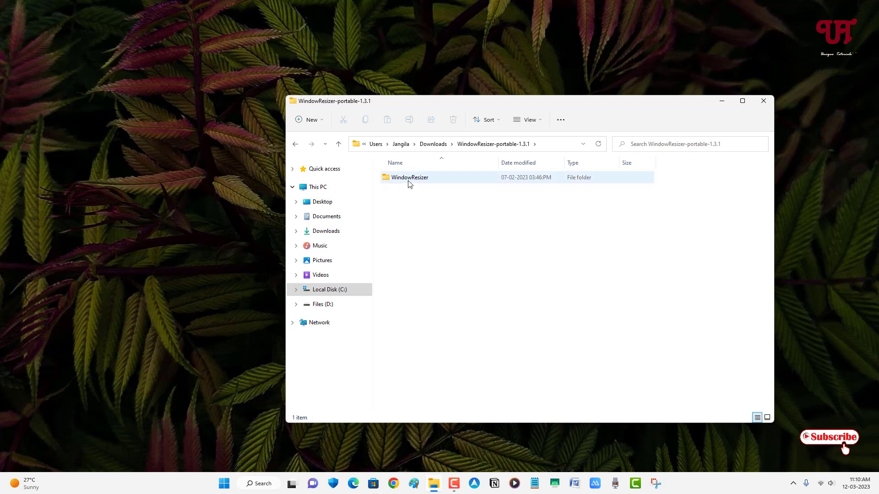
double_click(408, 178)
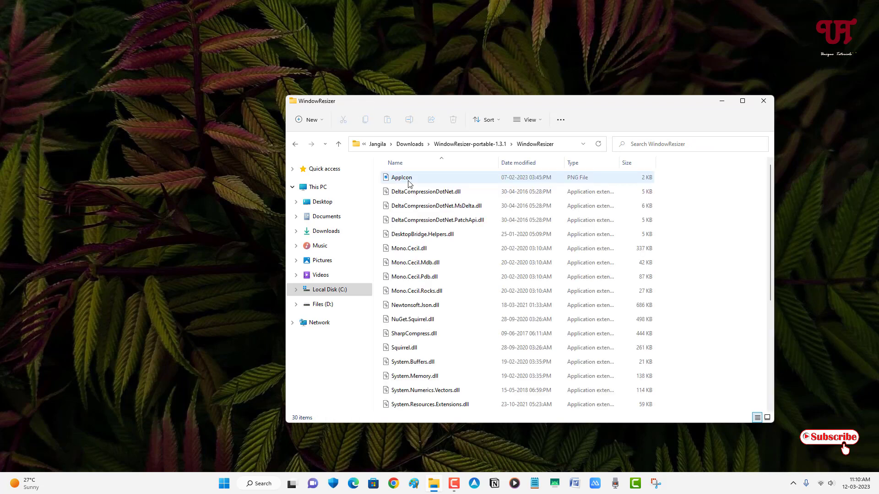
scroll(411, 191, down, 2)
scroll(412, 195, down, 3)
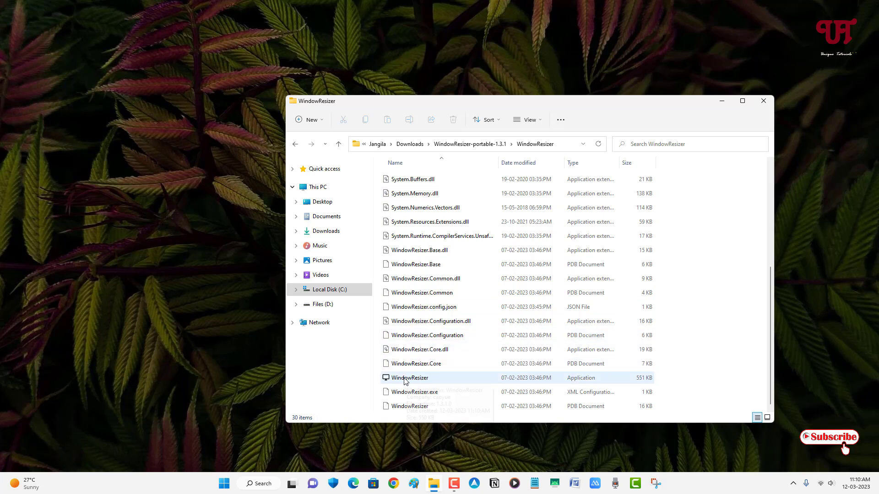
click(405, 381)
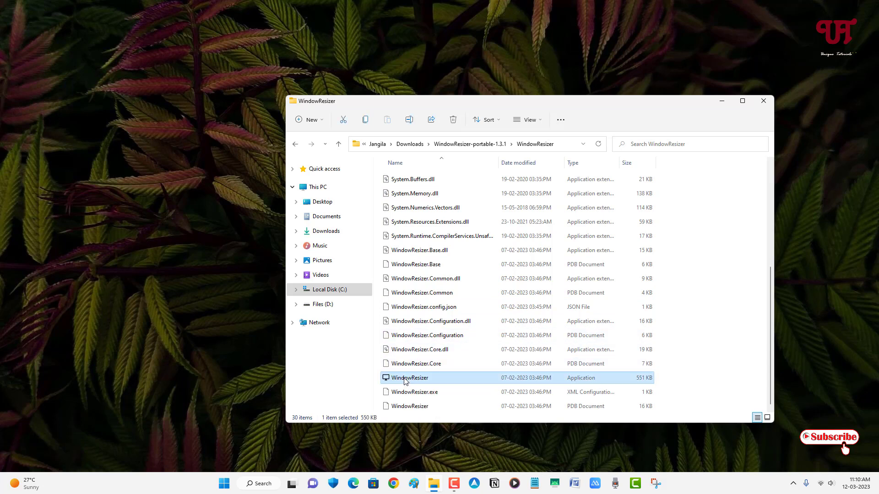
double_click(405, 382)
Close Explorer and open WindowResizer's Setting window from its tray icon menu.
click(763, 102)
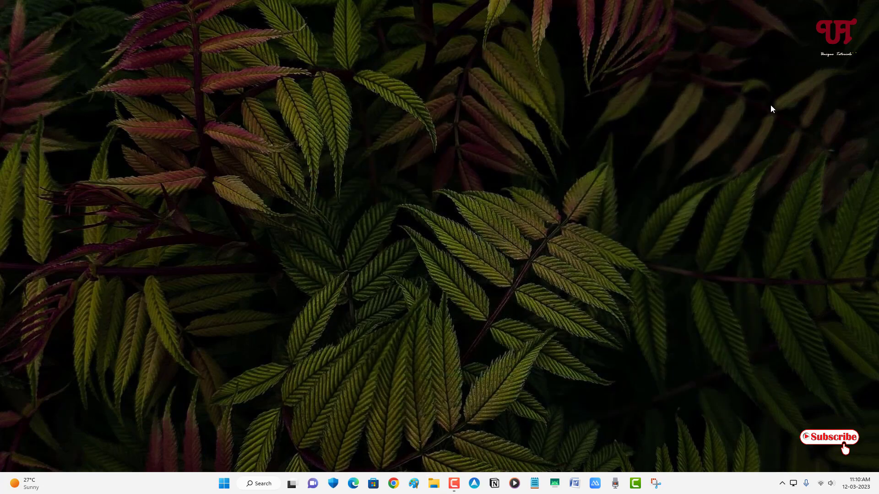
right_click(793, 483)
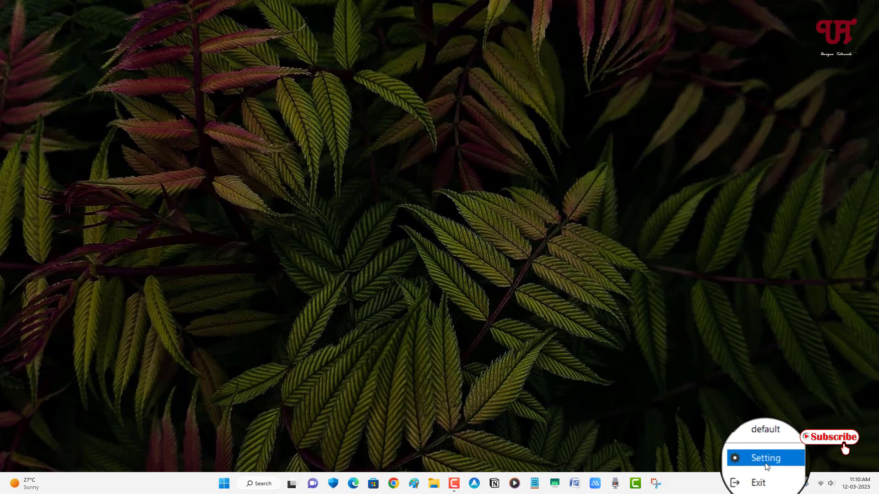
click(767, 464)
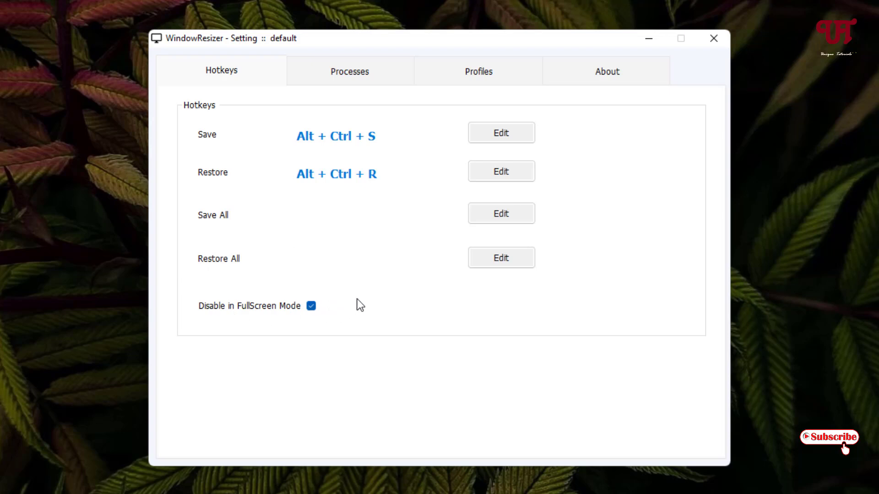
Review the Process, Profiles and About tabs, disable 'Run on system startup', and return to Hotkeys.
click(362, 77)
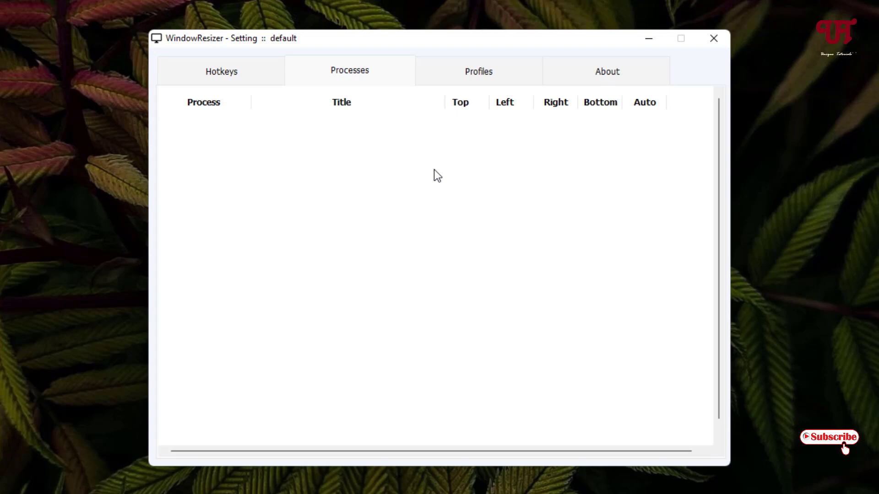
click(483, 74)
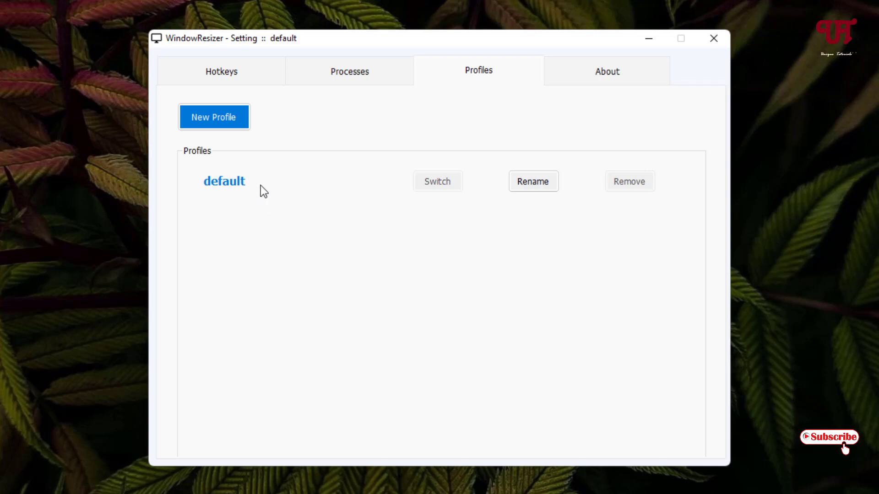
click(586, 73)
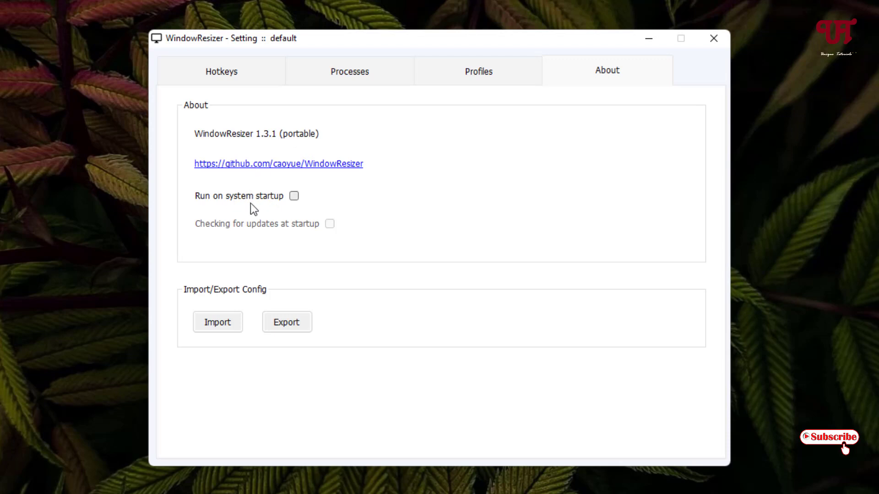
click(297, 199)
click(242, 79)
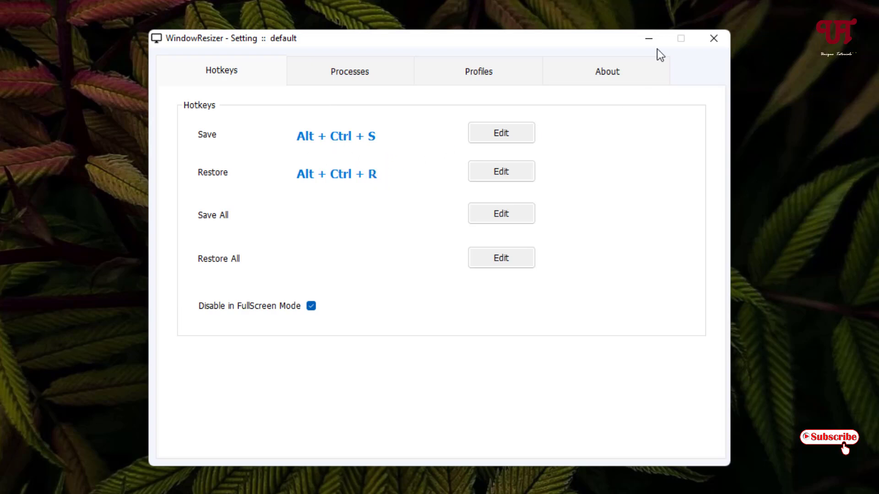
Open This PC in File Explorer, make it shorter and narrower, and move it up-left.
click(712, 40)
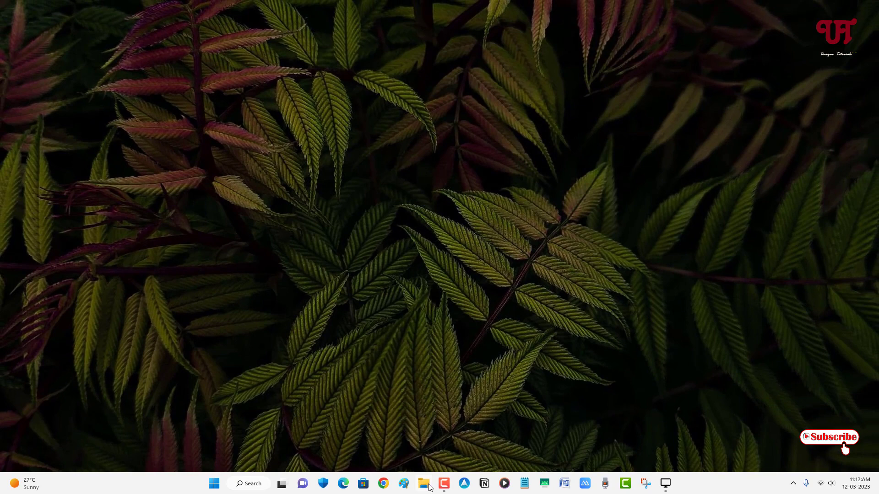
click(428, 486)
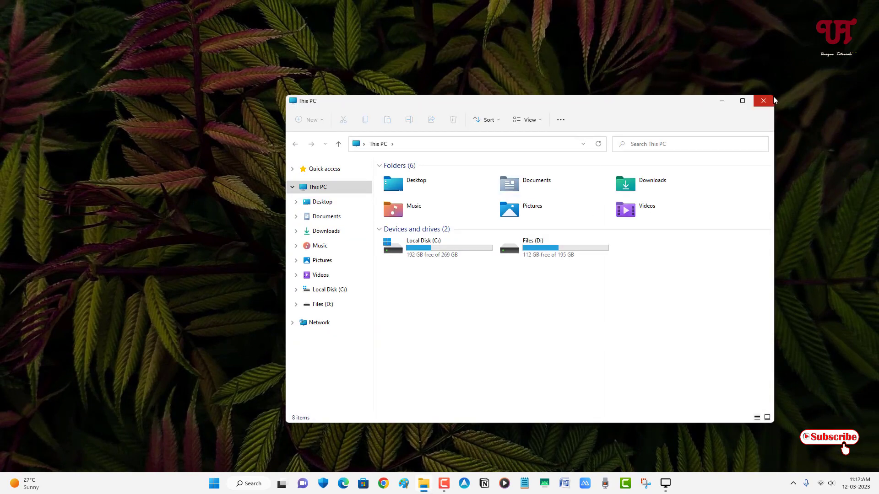
drag(712, 96, 707, 182)
drag(774, 210, 648, 210)
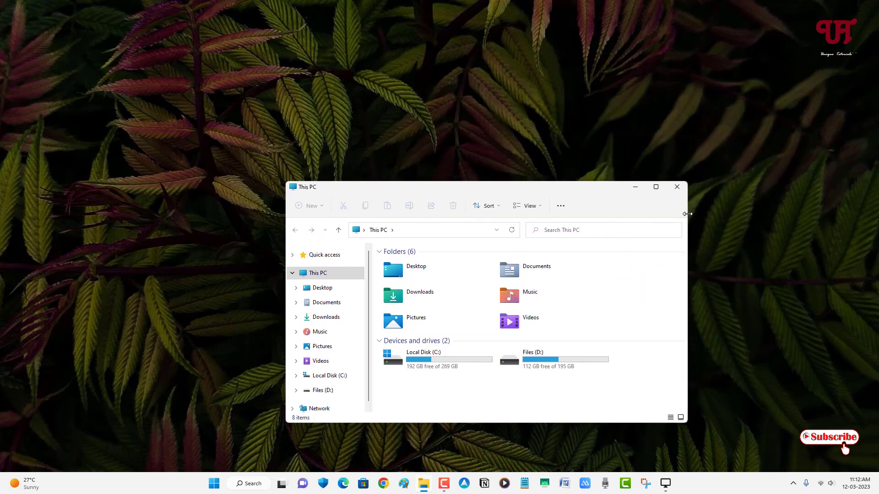
drag(526, 188, 462, 129)
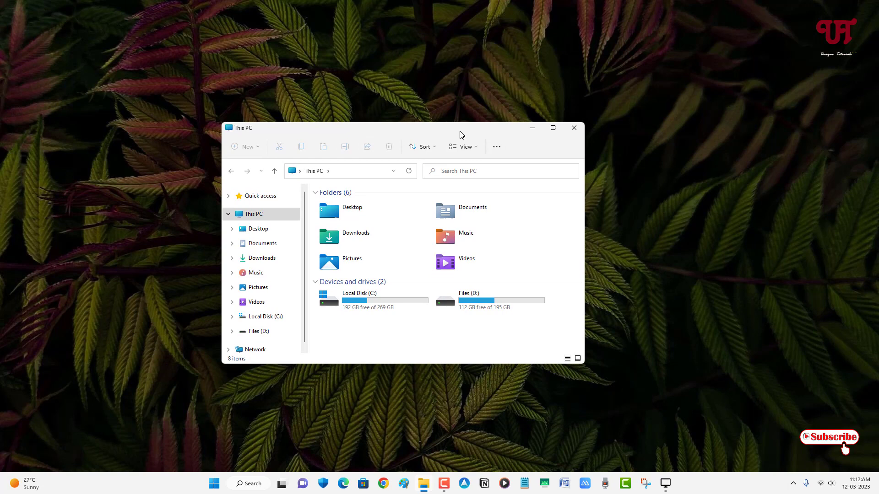
Reopen File Explorer to confirm it keeps the smaller size, then maximize it.
click(575, 131)
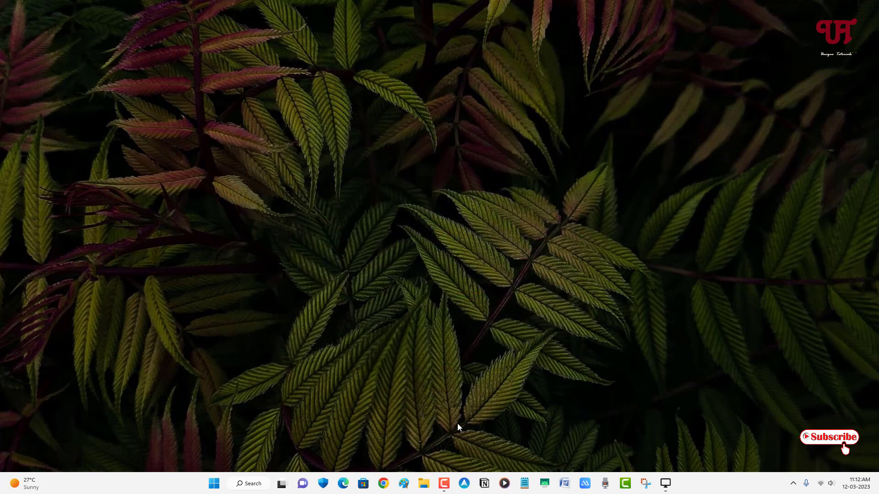
click(425, 484)
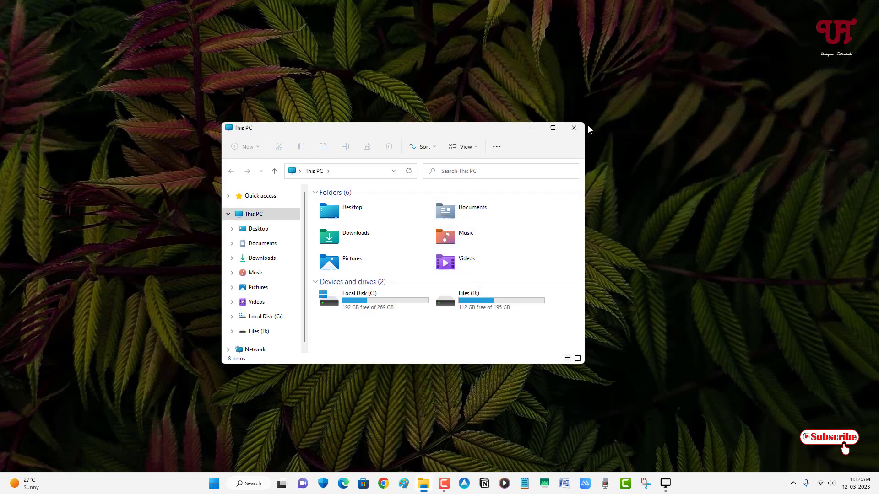
click(553, 129)
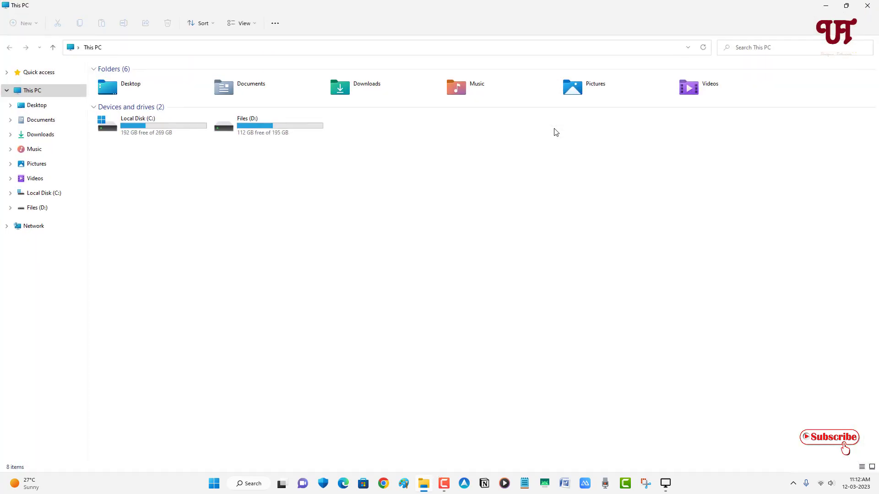
Save the small This PC size with Ctrl+Alt+S, maximize, restore it with Ctrl+Alt+R, then clear the desktop.
click(846, 6)
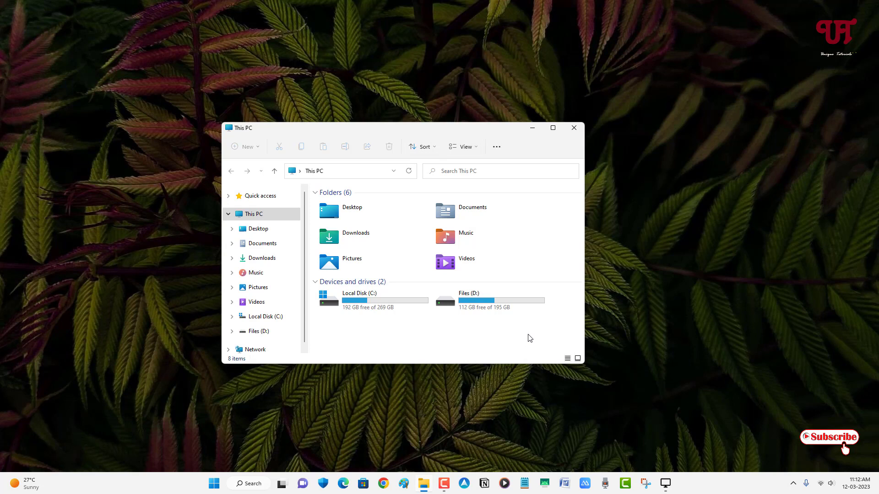
key(ctrl+alt+s)
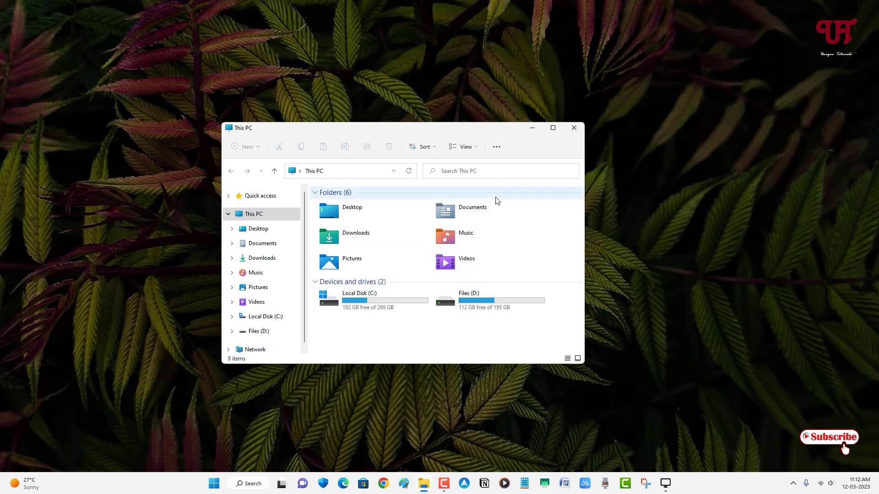
click(553, 130)
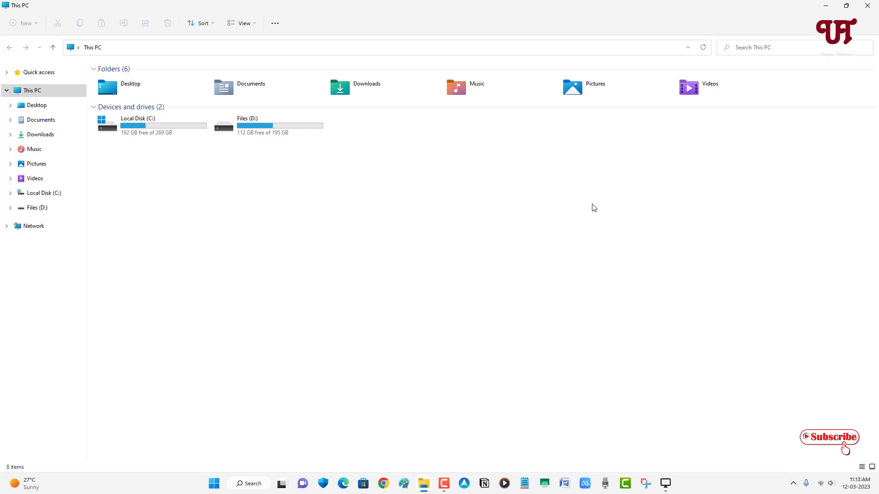
key(ctrl+alt+r)
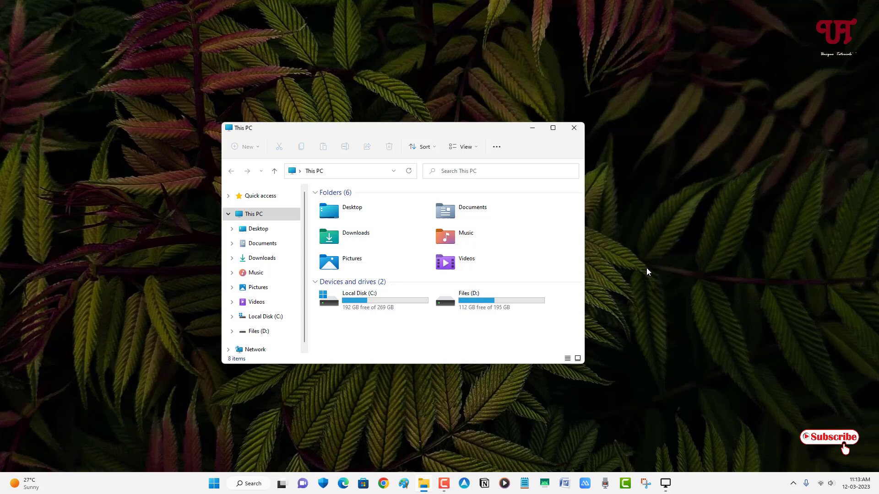
key(super+d)
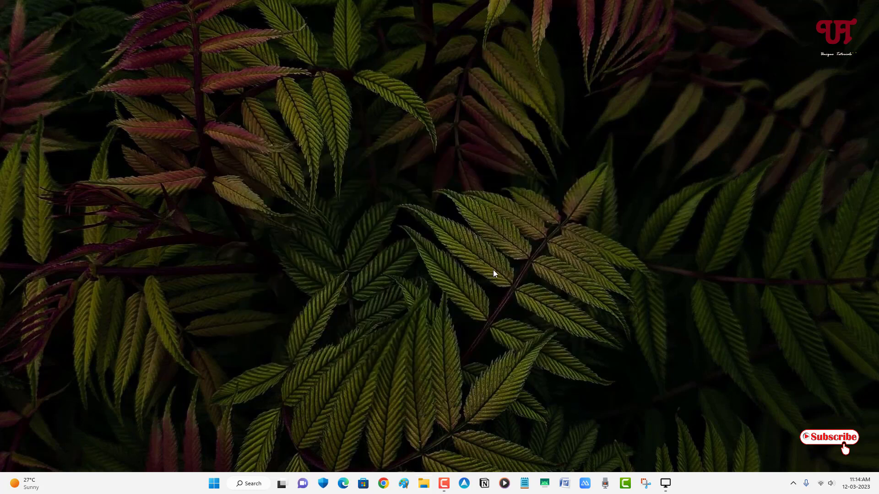